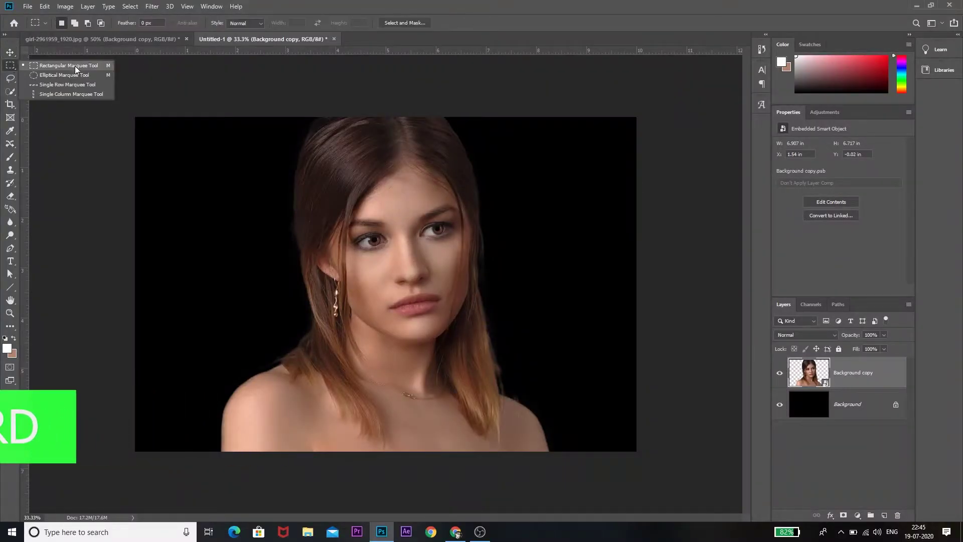
# - Copy a thin neck strip to Layer 1 and stretch it to the image top and left edge
pyautogui.moveTo(270, 413); pyautogui.dragTo(408, 407)
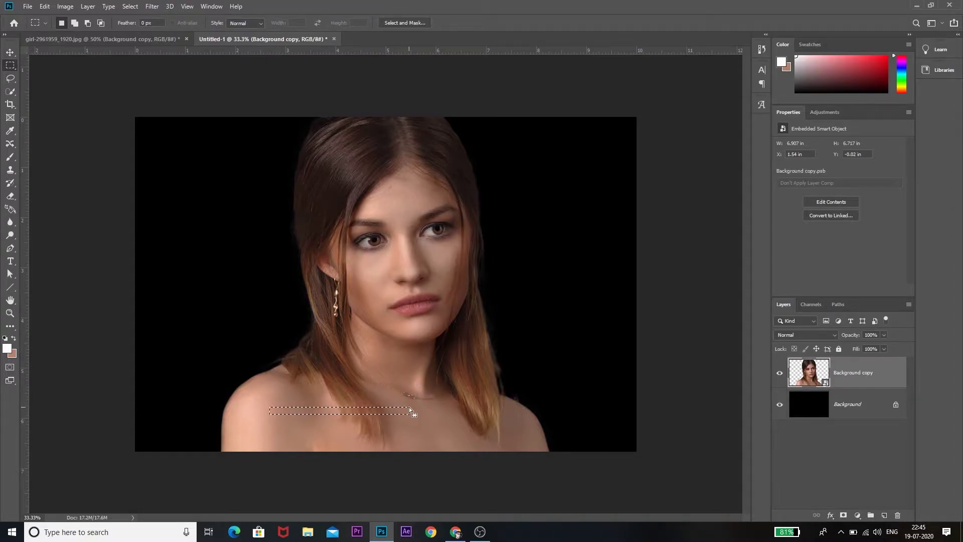
pyautogui.hotkey('ctrl', 'j')
pyautogui.hotkey('ctrl', 't')
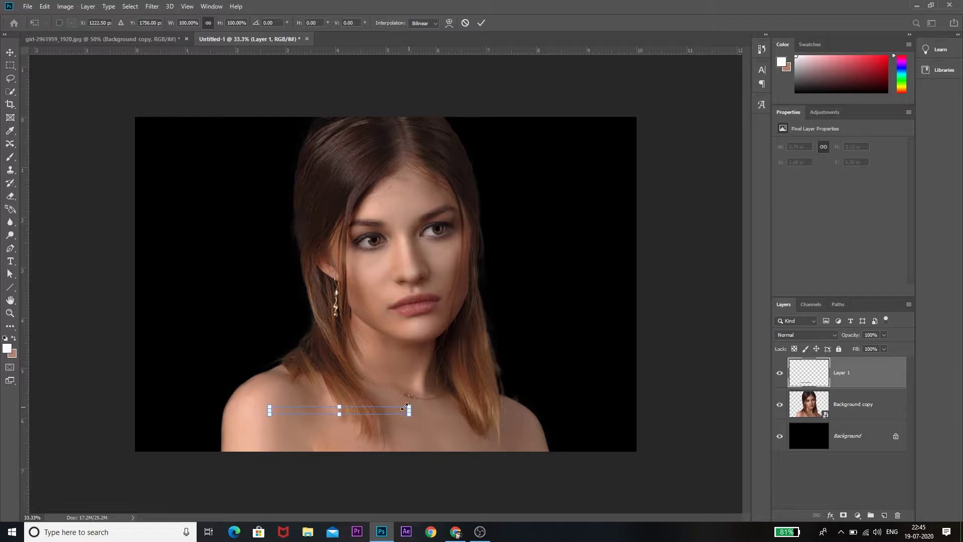
pyautogui.moveTo(339, 407); pyautogui.dragTo(340, 110)
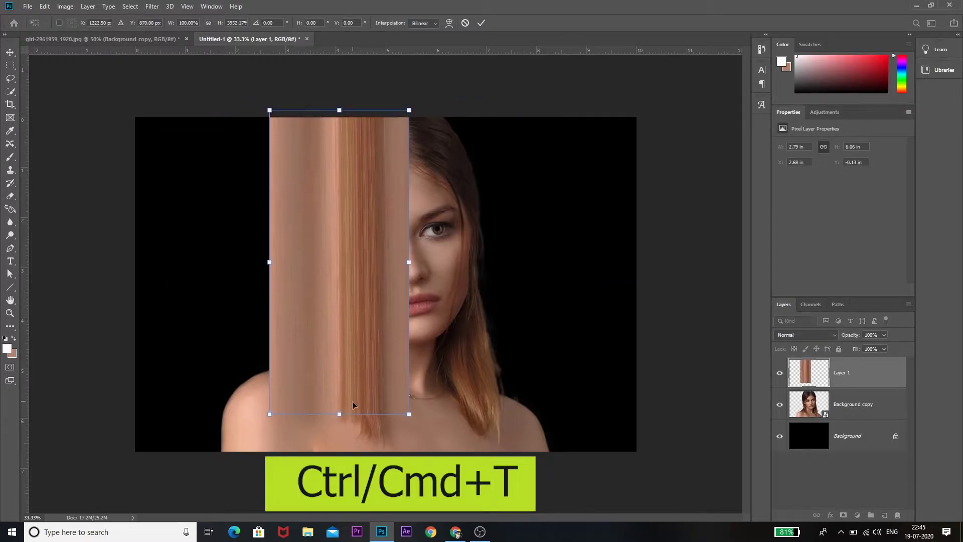
pyautogui.moveTo(340, 414); pyautogui.dragTo(339, 451)
pyautogui.moveTo(270, 280); pyautogui.dragTo(135, 280)
pyautogui.press('Return')
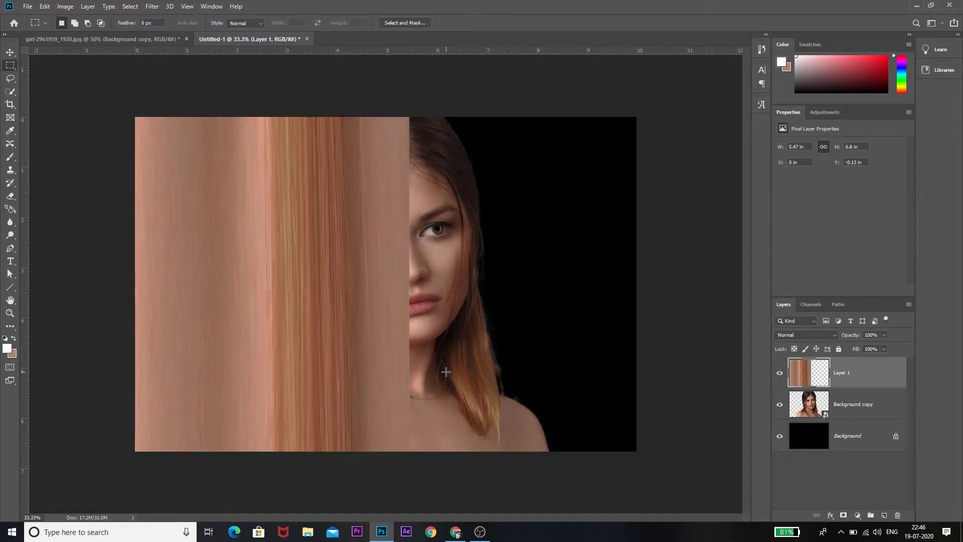
pyautogui.click(831, 405)
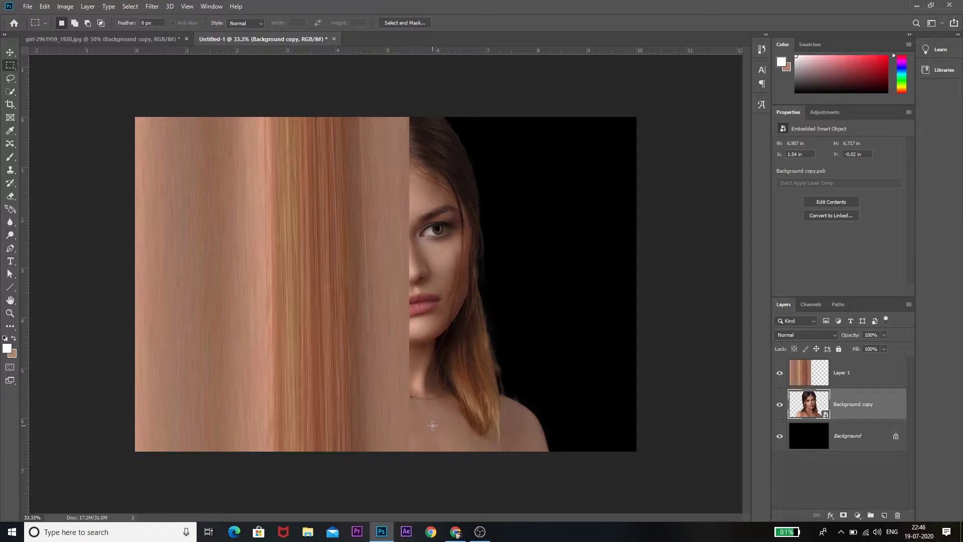
# - Copy a thin strip near the image bottom to Layer 2 and stretch it tall beside the face
pyautogui.moveTo(437, 425); pyautogui.dragTo(534, 426)
pyautogui.hotkey('ctrl', 'shift', 'alt', 'n')
pyautogui.hotkey('ctrl', 't')
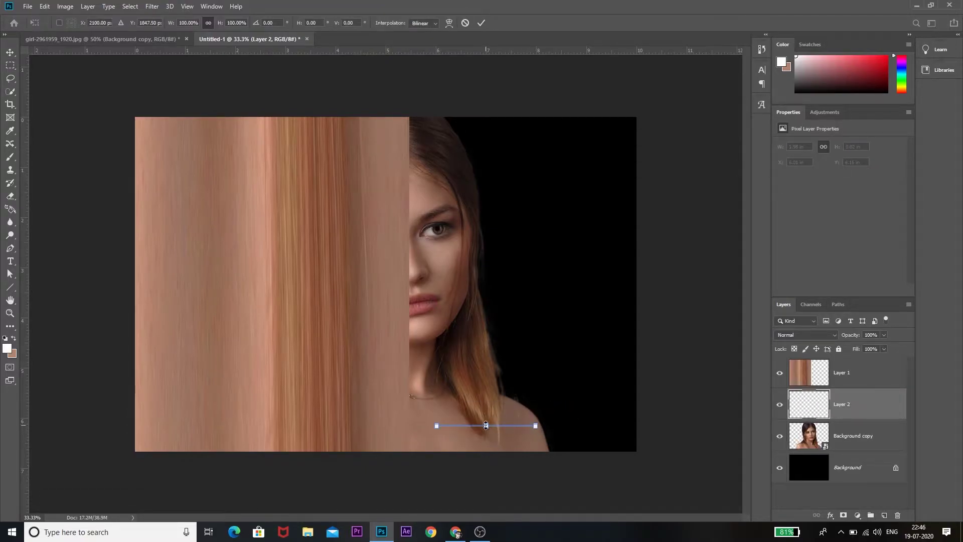
pyautogui.moveTo(486, 425)
pyautogui.mouseDown()
pyautogui.moveTo(486, 116)
pyautogui.moveTo(493, 507)
pyautogui.mouseUp()
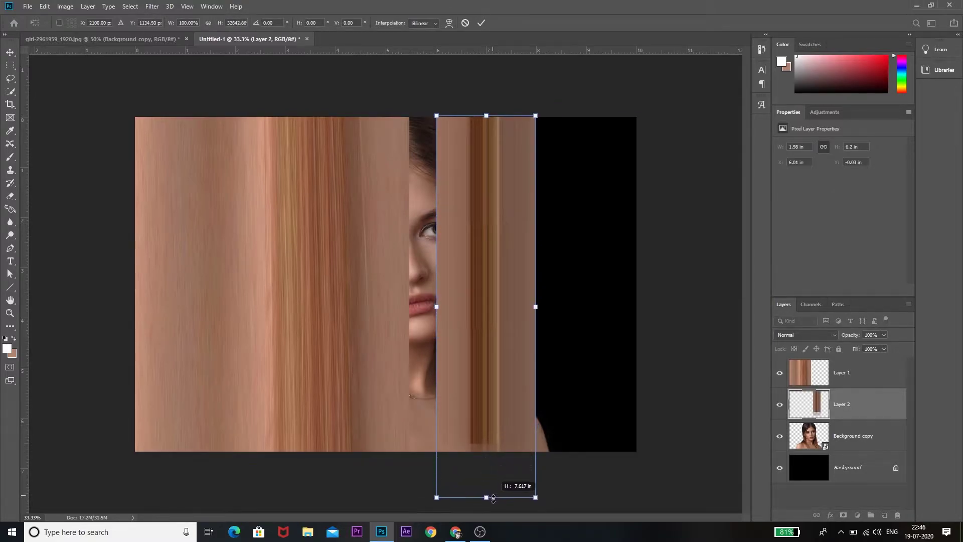
pyautogui.moveTo(536, 312); pyautogui.dragTo(542, 311)
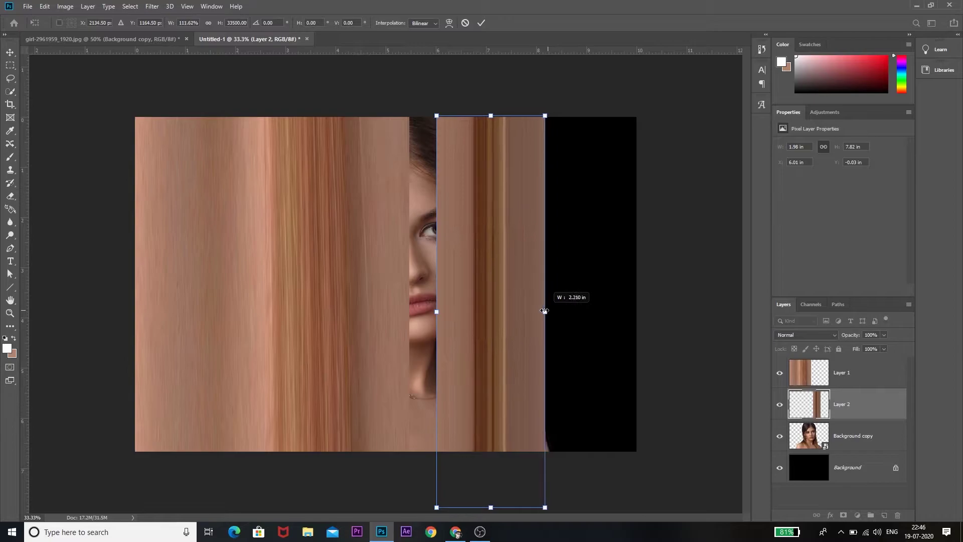
pyautogui.moveTo(437, 313); pyautogui.dragTo(445, 312)
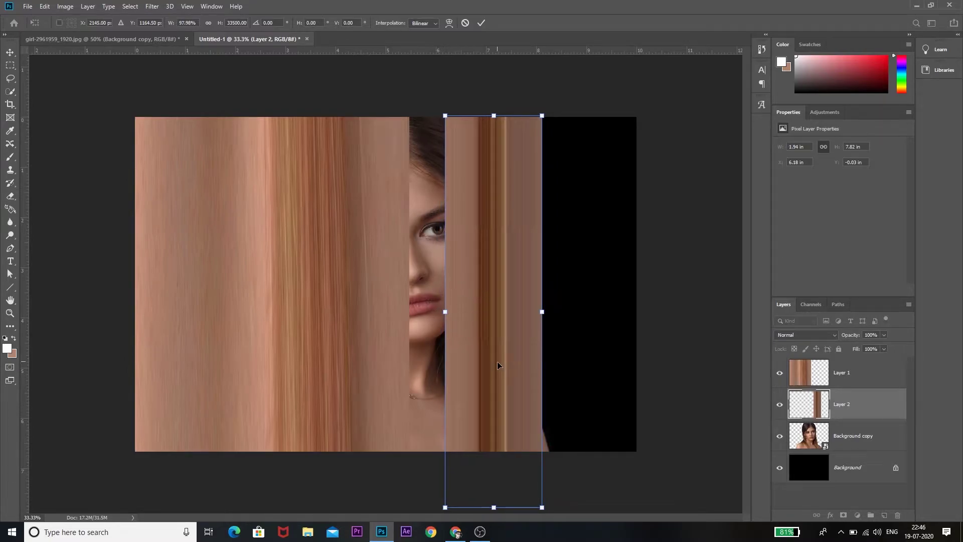
pyautogui.press('Return')
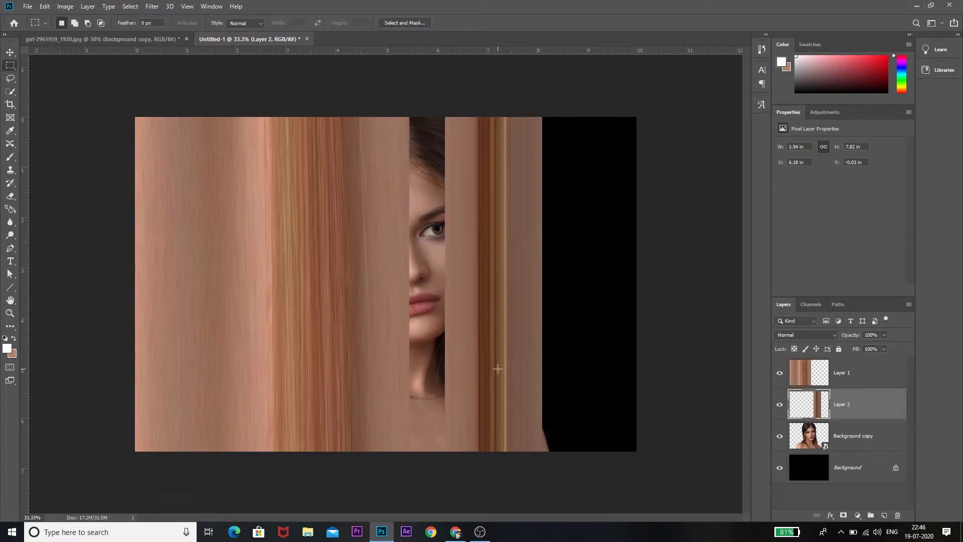
# - Set Layer 2 and Layer 1 to Lighten blending and add a layer mask to Layer 1
pyautogui.click(833, 340)
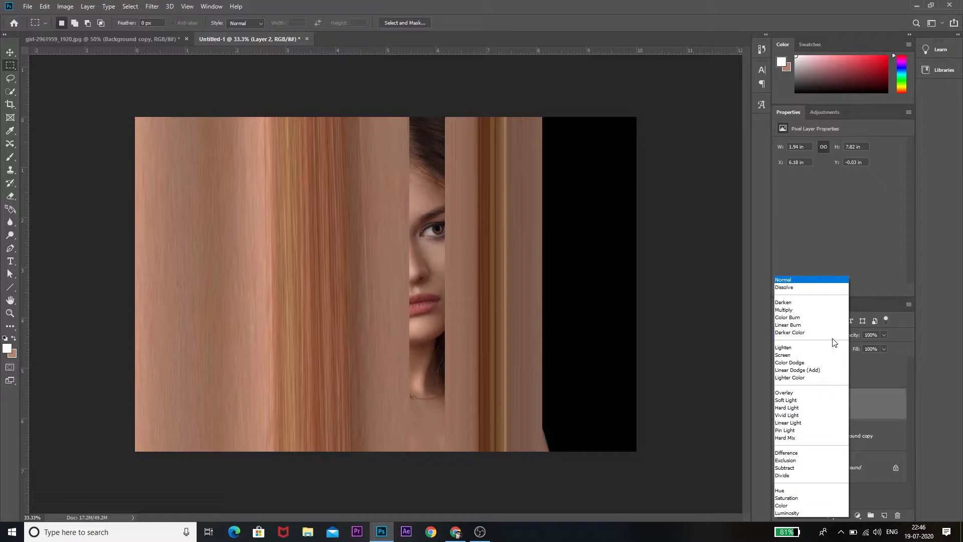
pyautogui.click(794, 347)
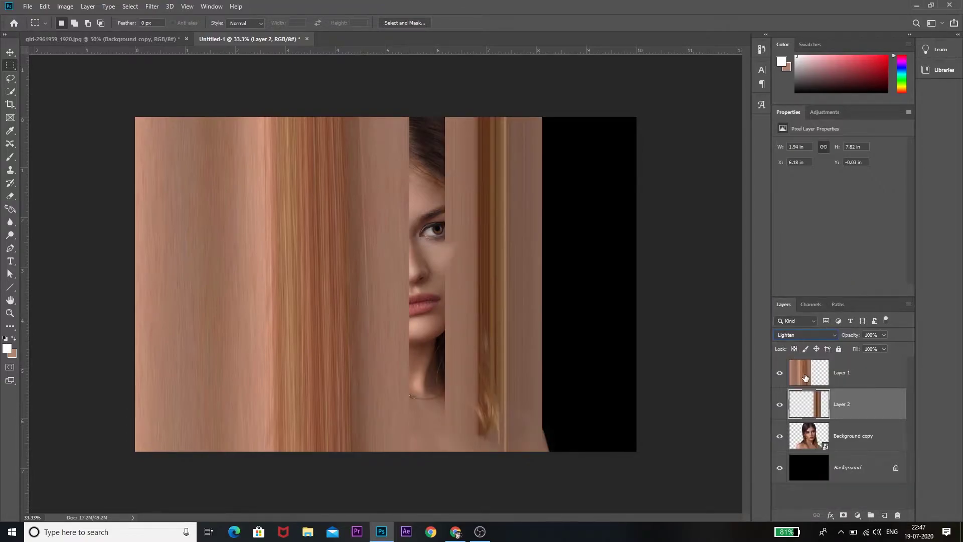
pyautogui.click(805, 376)
pyautogui.click(831, 336)
pyautogui.click(808, 349)
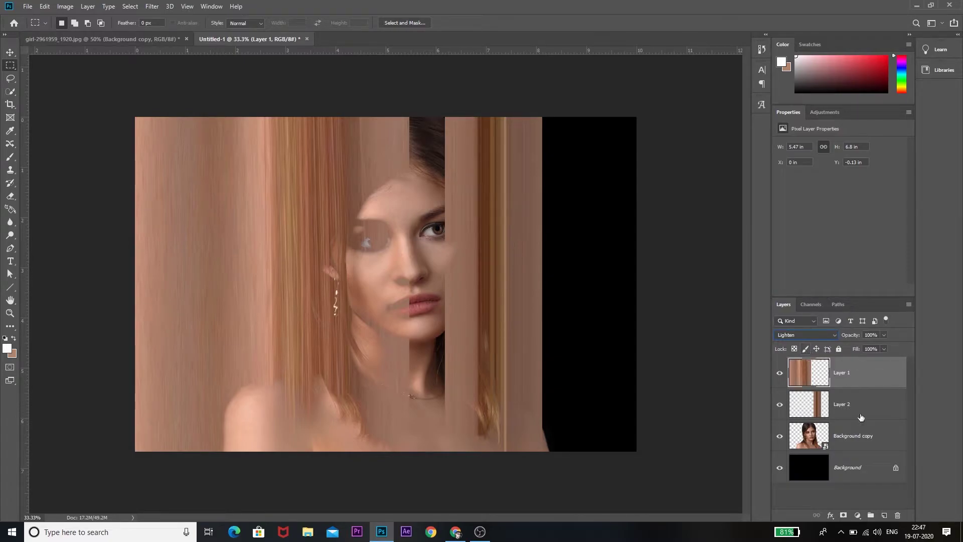
pyautogui.click(843, 515)
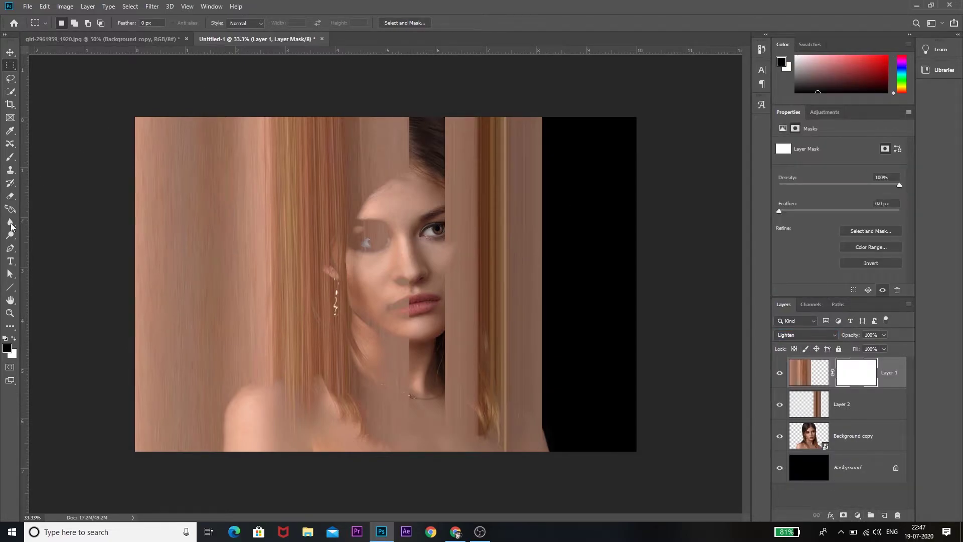
# - Paint black at 34% brush opacity on Layer 1's mask over the forehead, face and cheek
pyautogui.click(9, 160)
pyautogui.click(294, 24)
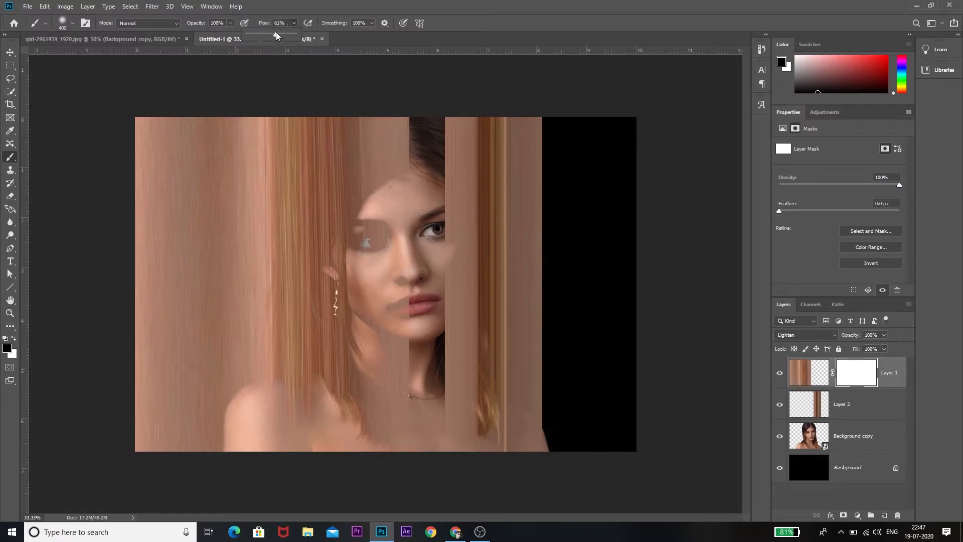
pyautogui.moveTo(229, 25); pyautogui.dragTo(200, 37)
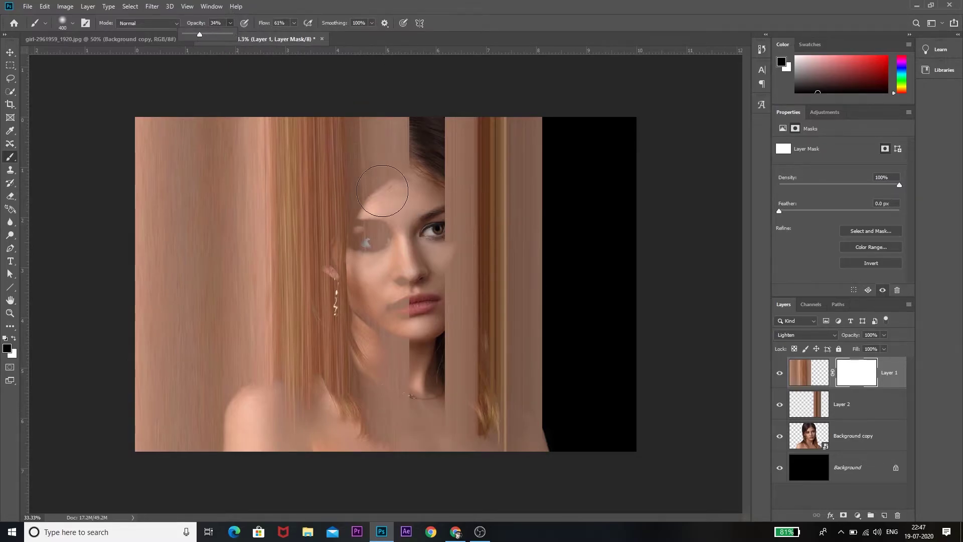
pyautogui.moveTo(378, 188)
pyautogui.mouseDown()
pyautogui.moveTo(391, 162)
pyautogui.moveTo(393, 316)
pyautogui.moveTo(364, 228)
pyautogui.mouseUp()
pyautogui.moveTo(402, 198)
pyautogui.mouseDown()
pyautogui.moveTo(406, 308)
pyautogui.moveTo(419, 351)
pyautogui.moveTo(404, 351)
pyautogui.moveTo(323, 204)
pyautogui.mouseUp()
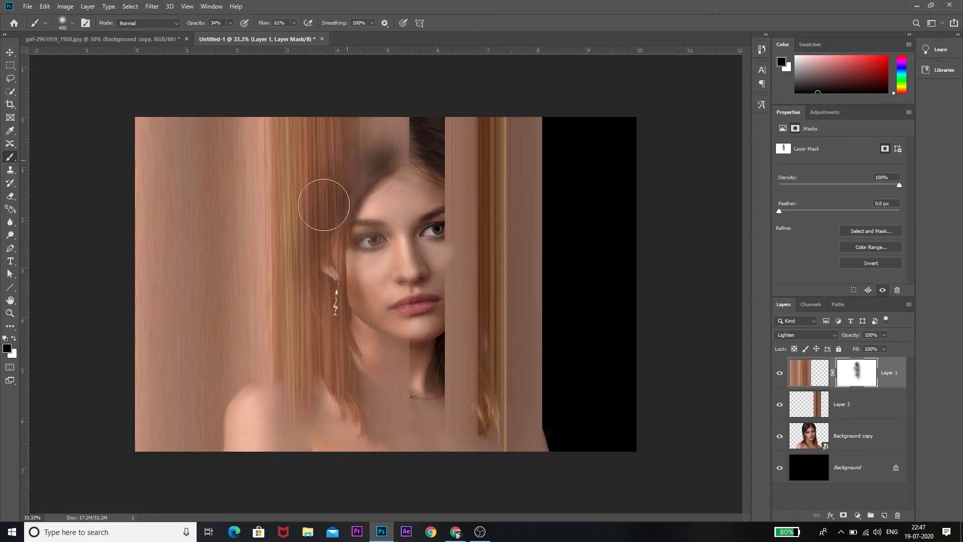
pyautogui.moveTo(388, 205); pyautogui.dragTo(397, 351)
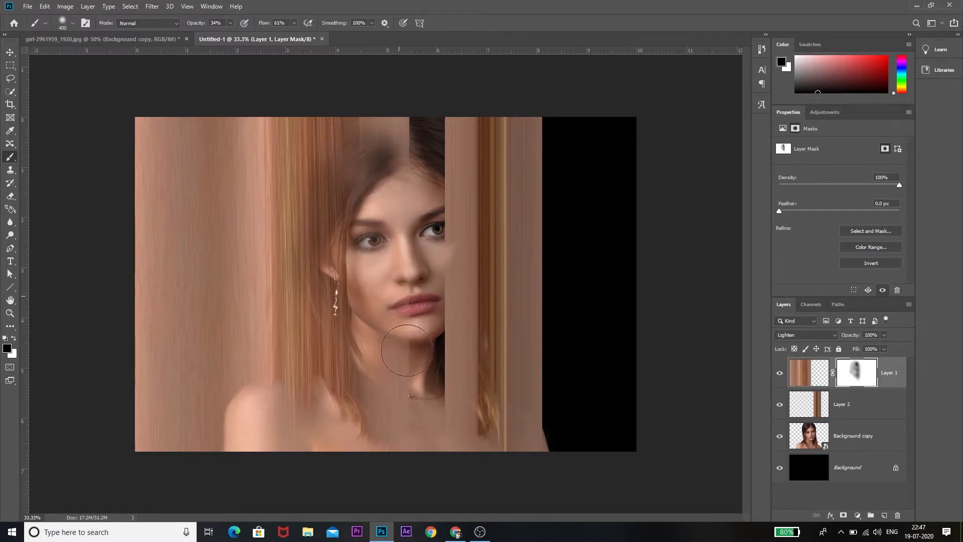
# - Mask Layer 2 and paint out its streak at 55% opacity, then add Layer 3 on top
pyautogui.moveTo(232, 26); pyautogui.dragTo(241, 36)
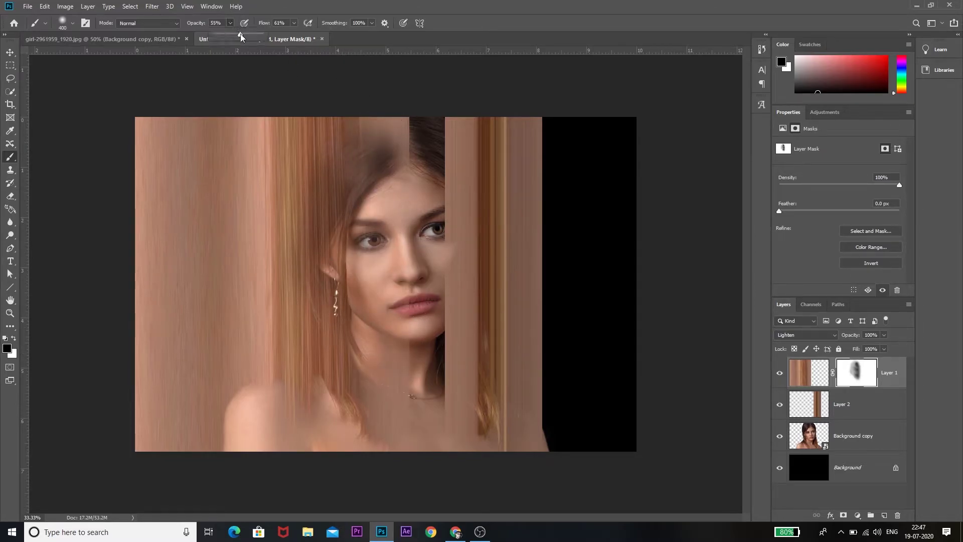
pyautogui.click(853, 403)
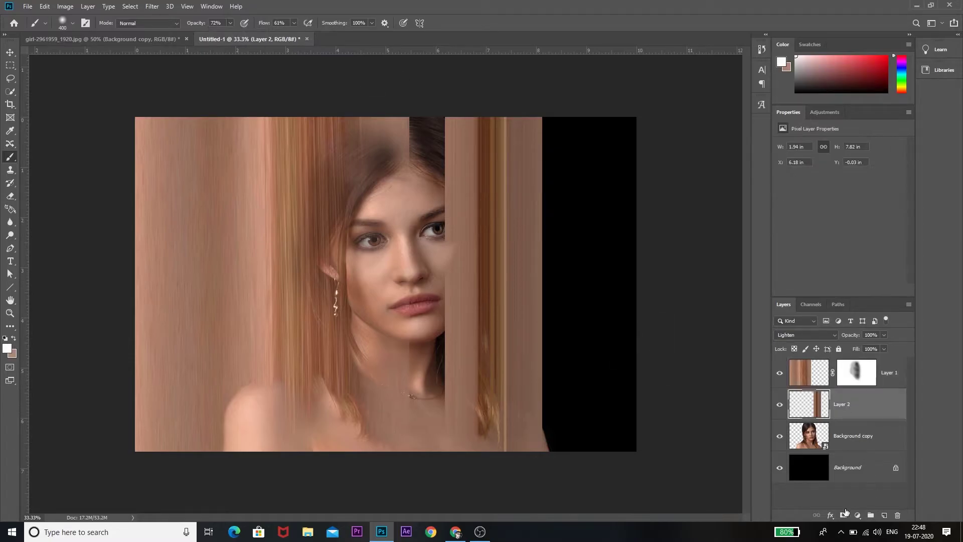
pyautogui.click(843, 515)
pyautogui.moveTo(458, 194); pyautogui.dragTo(451, 333)
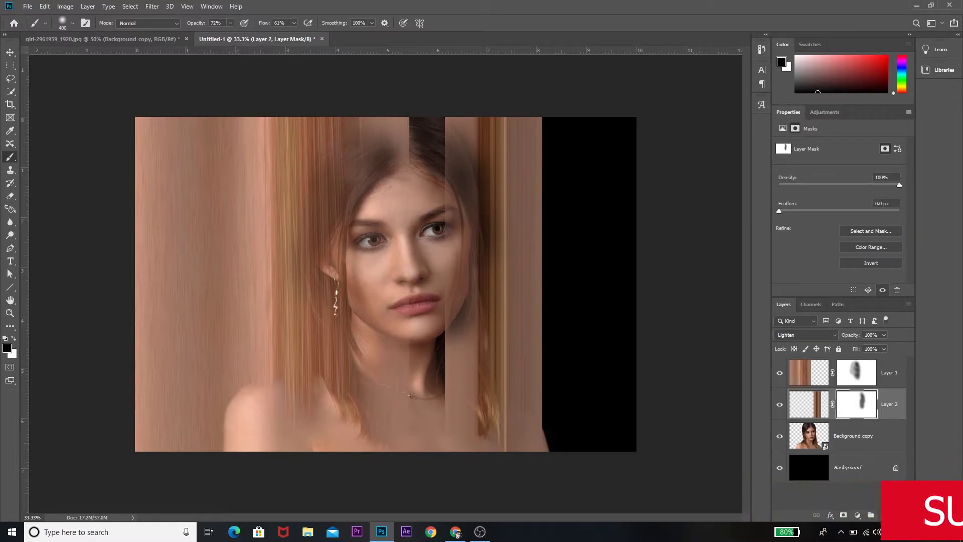
pyautogui.click(885, 516)
pyautogui.moveTo(880, 399); pyautogui.dragTo(881, 360)
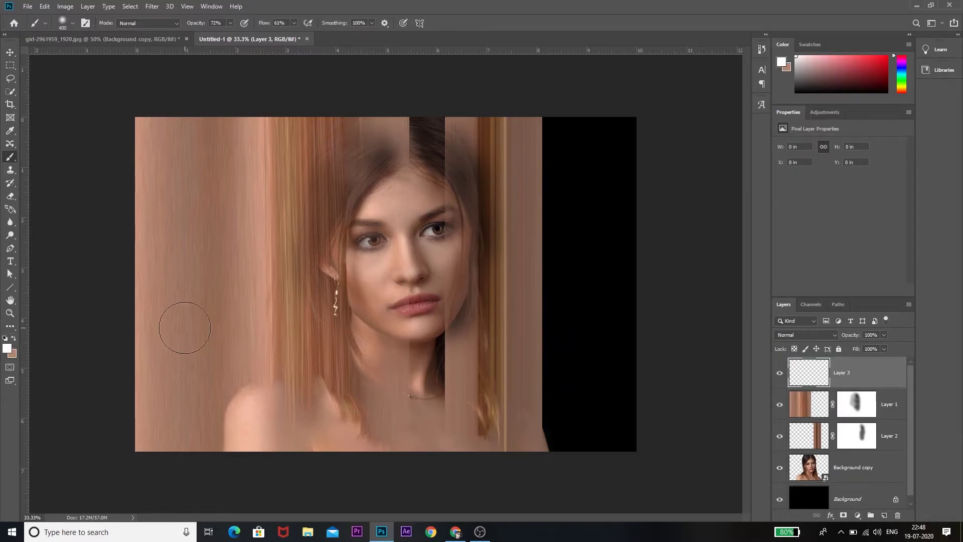
# - Paint a soft stroke in a sampled skin tone and stretch it over the whole image
pyautogui.click(7, 348)
pyautogui.click(266, 288)
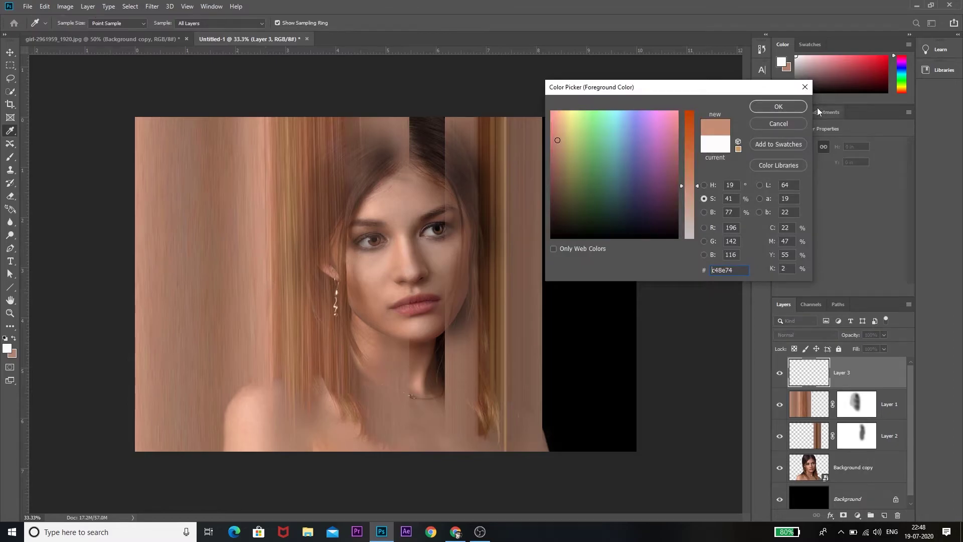
pyautogui.click(800, 107)
pyautogui.press('b')
pyautogui.click(72, 23)
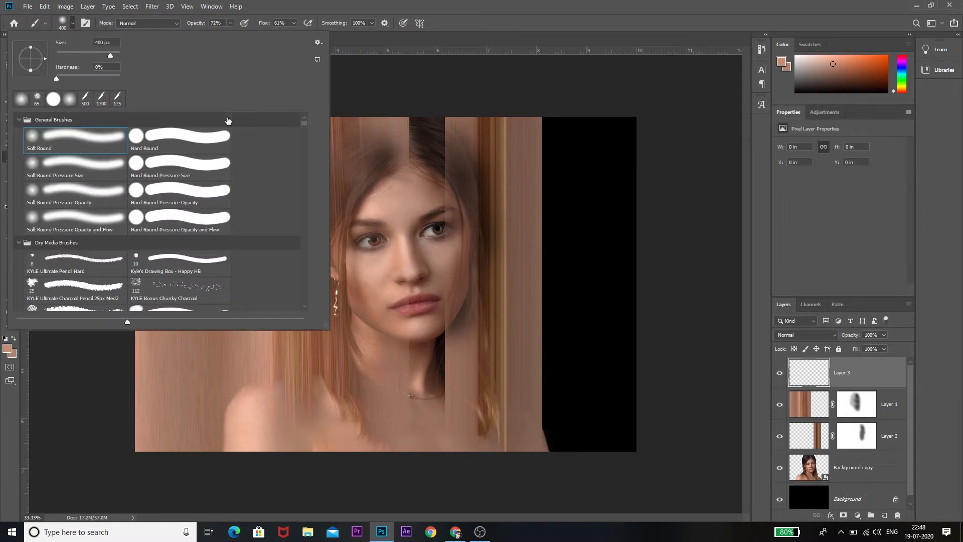
pyautogui.click(165, 425)
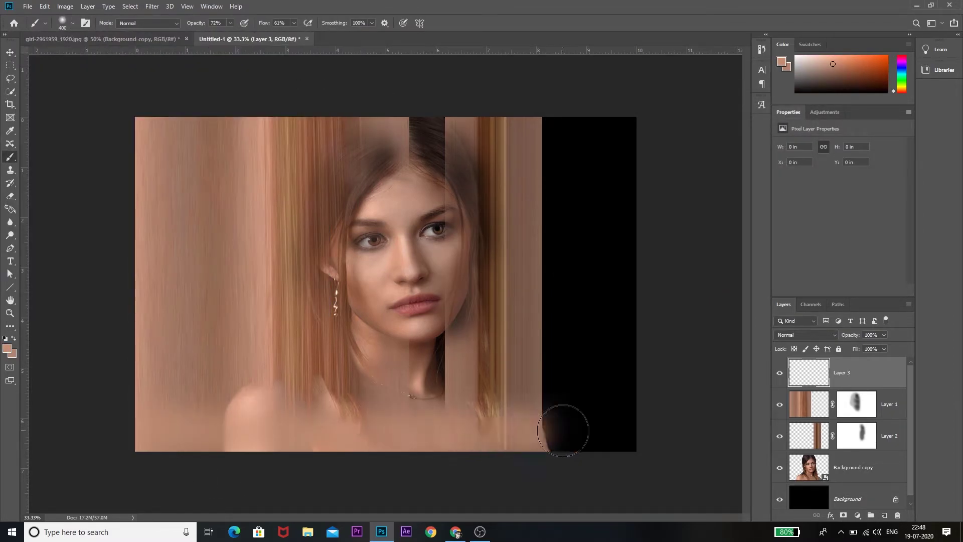
pyautogui.moveTo(563, 431); pyautogui.dragTo(71, 427)
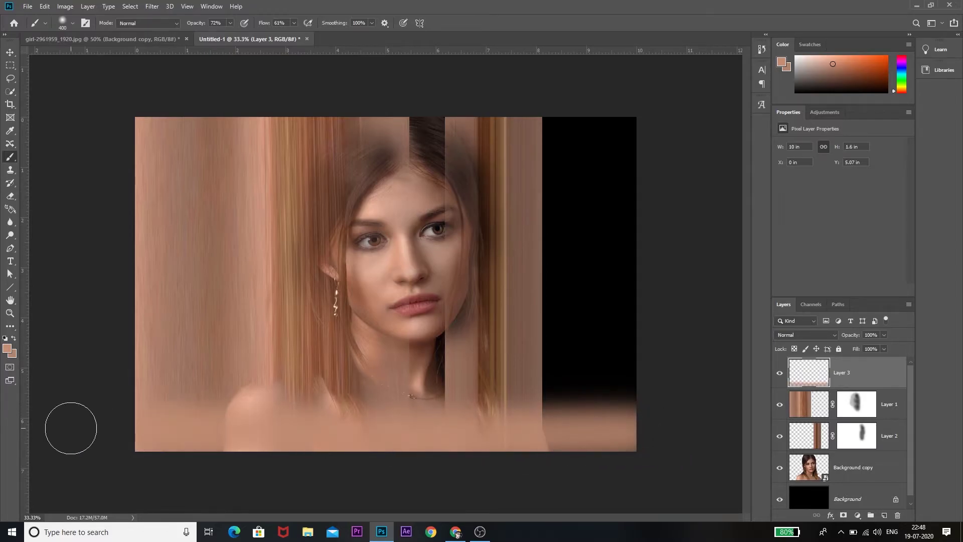
pyautogui.hotkey('ctrl', 't')
pyautogui.moveTo(422, 372); pyautogui.dragTo(422, 117)
pyautogui.press('Return')
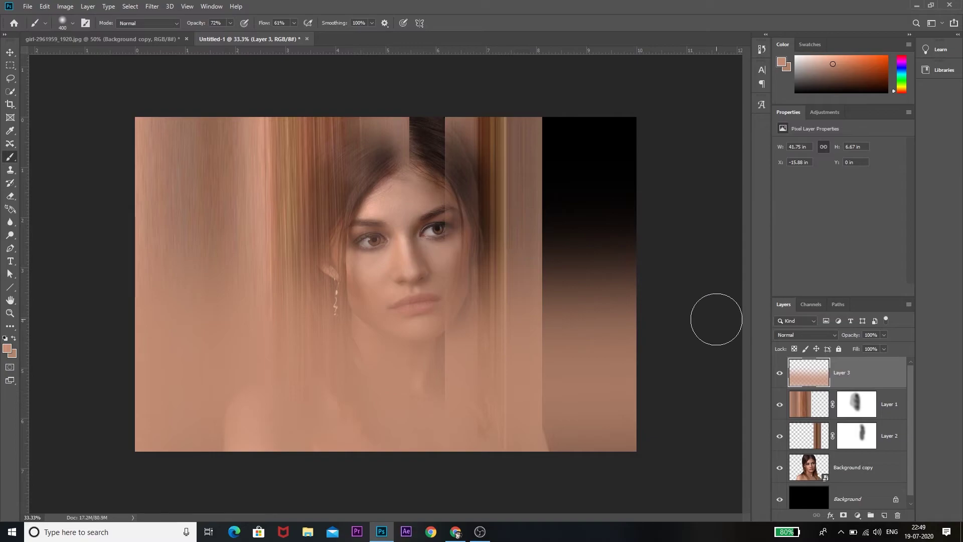
# - Set Layer 3 to Overlay blending to warm the portrait
pyautogui.click(836, 336)
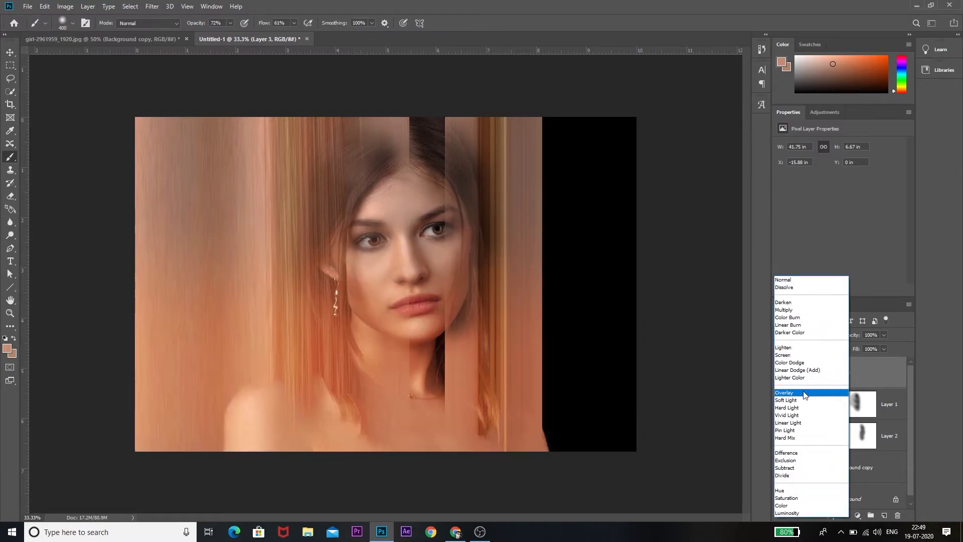
pyautogui.click(803, 394)
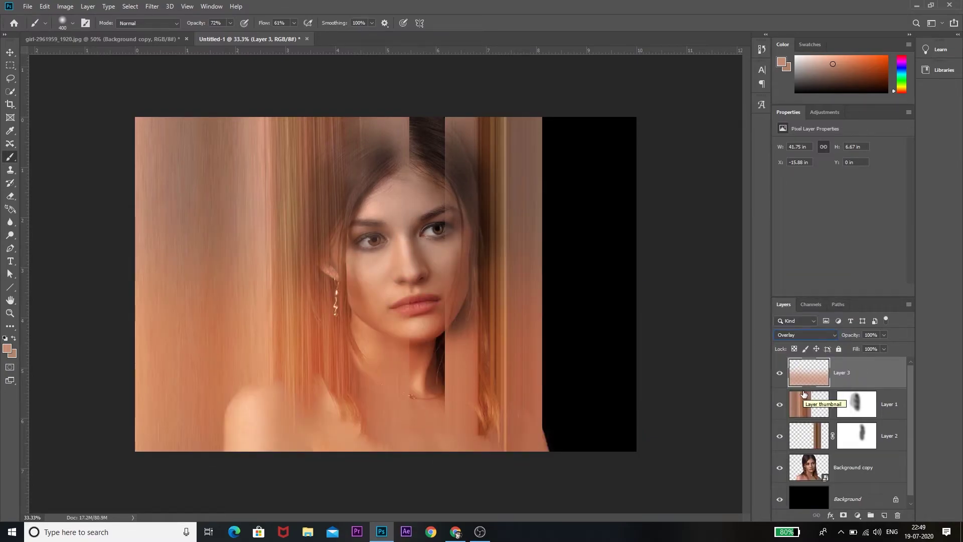
pyautogui.press('Up')
pyautogui.press('Up')
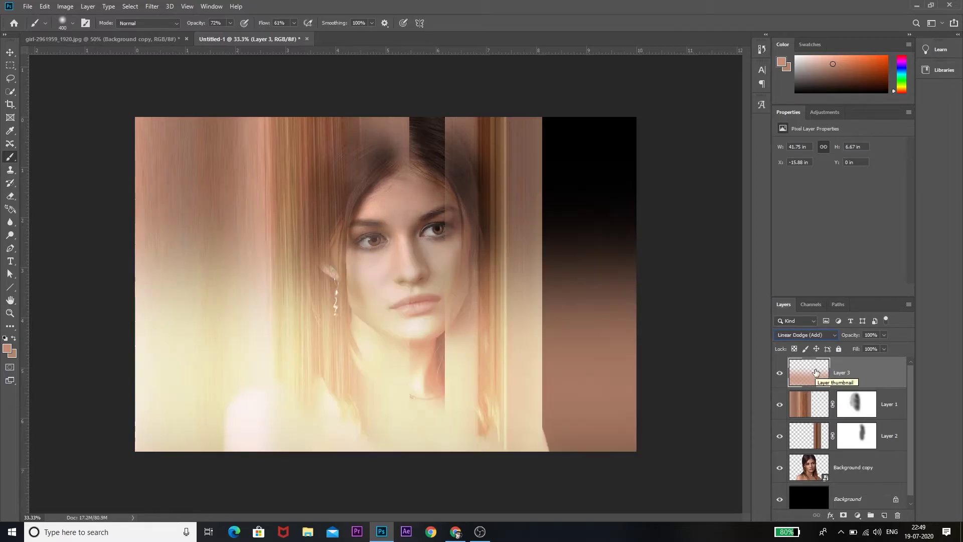
pyautogui.moveTo(816, 372); pyautogui.dragTo(816, 373)
pyautogui.click(838, 335)
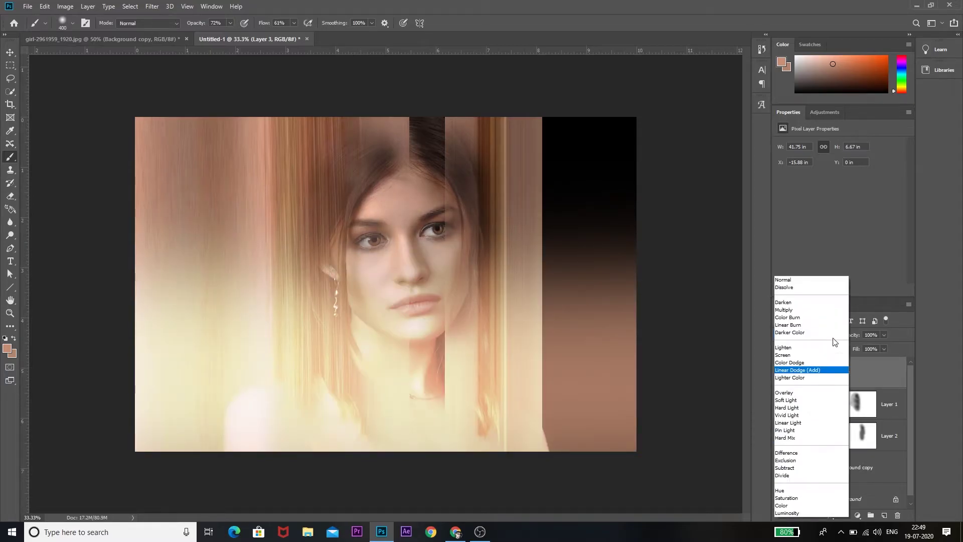
pyautogui.click(795, 398)
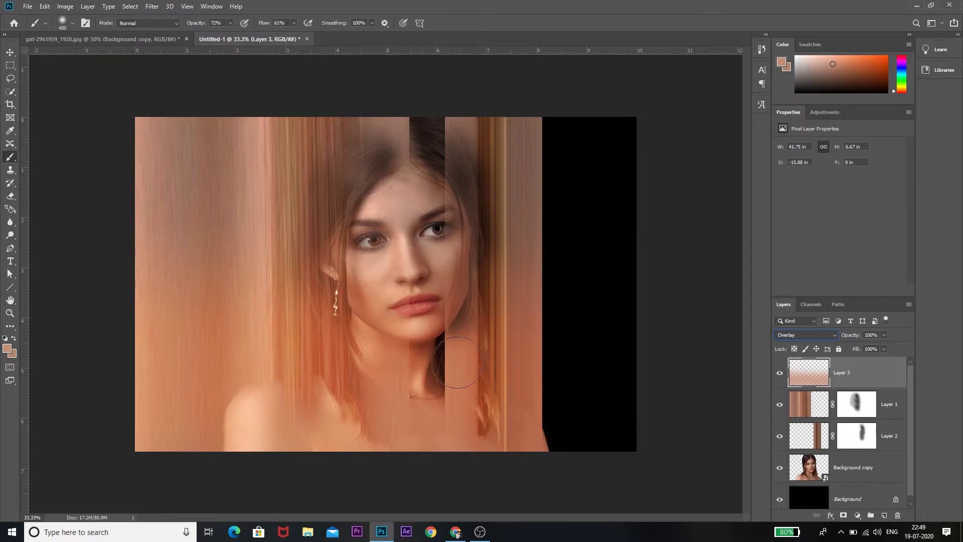
pyautogui.press('v')
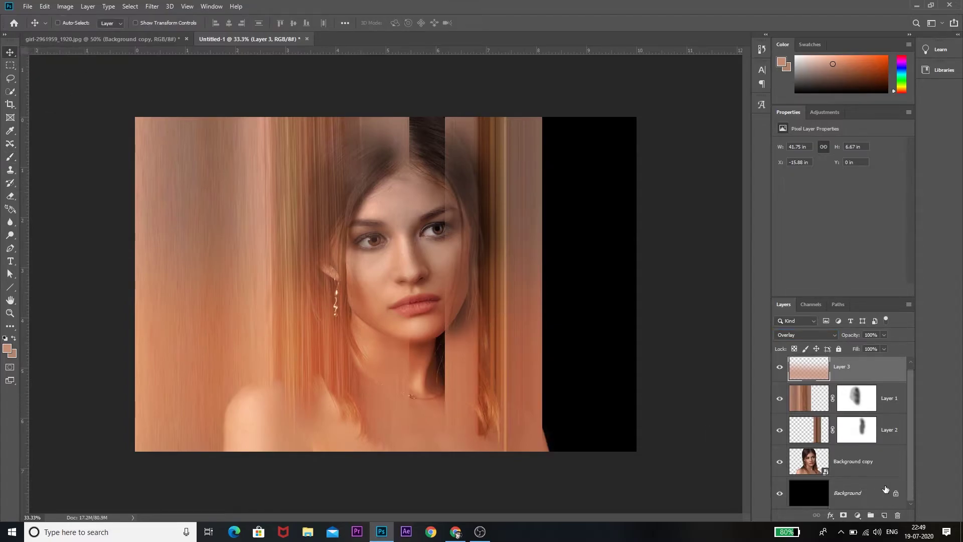
# - Merge all visible layers, duplicate the result as Layer 1, and set it to Screen
pyautogui.keyDown('ctrl'); pyautogui.click(870, 510); pyautogui.keyUp('ctrl')
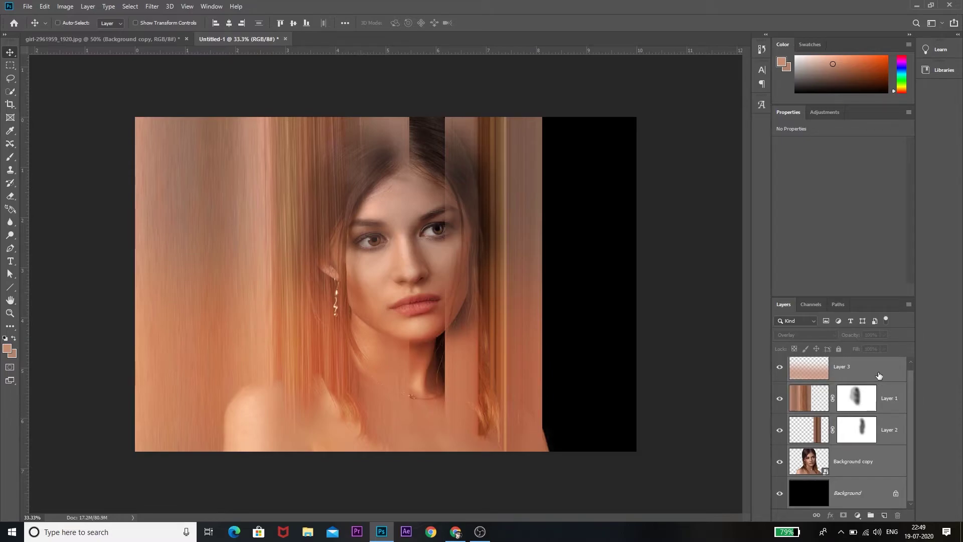
pyautogui.hotkey('ctrl', 'shift', 'e')
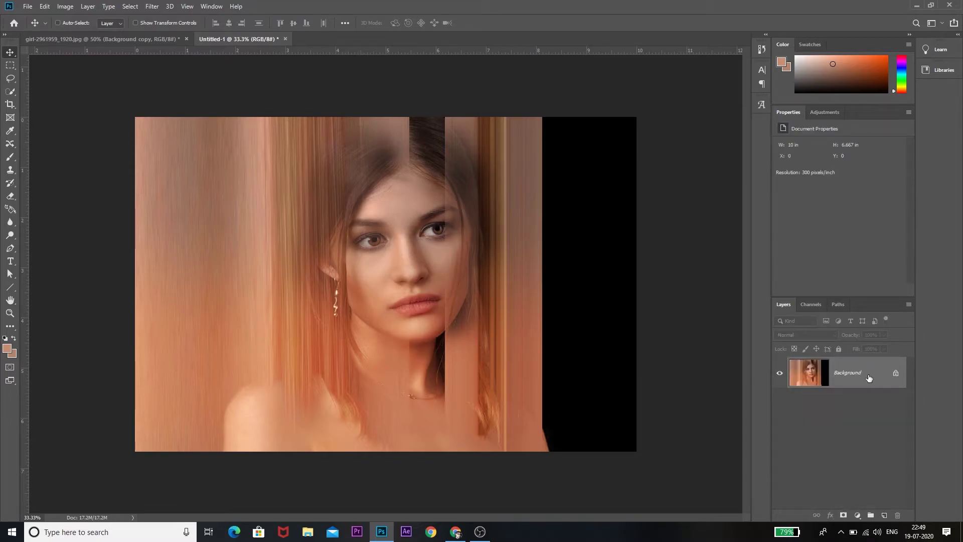
pyautogui.hotkey('ctrl', 'j')
pyautogui.click(835, 335)
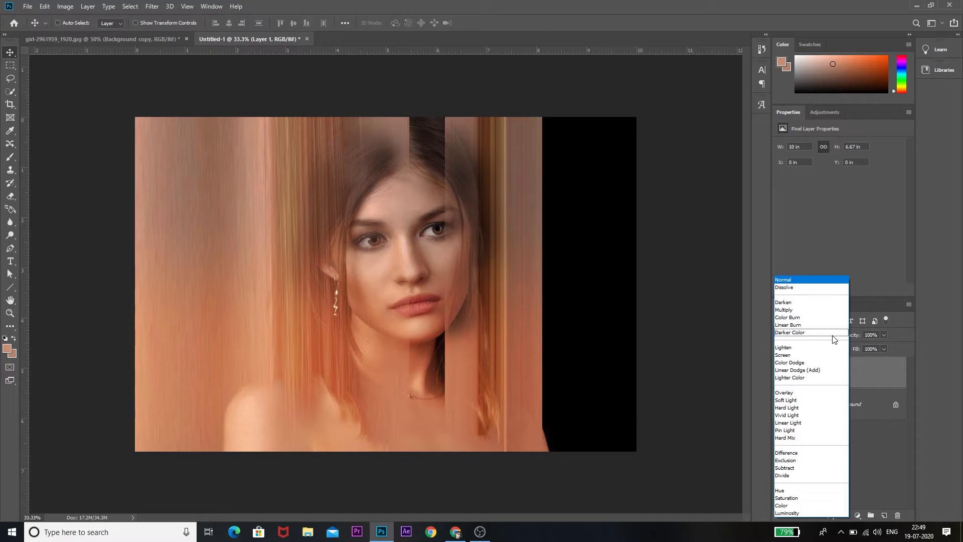
pyautogui.click(809, 355)
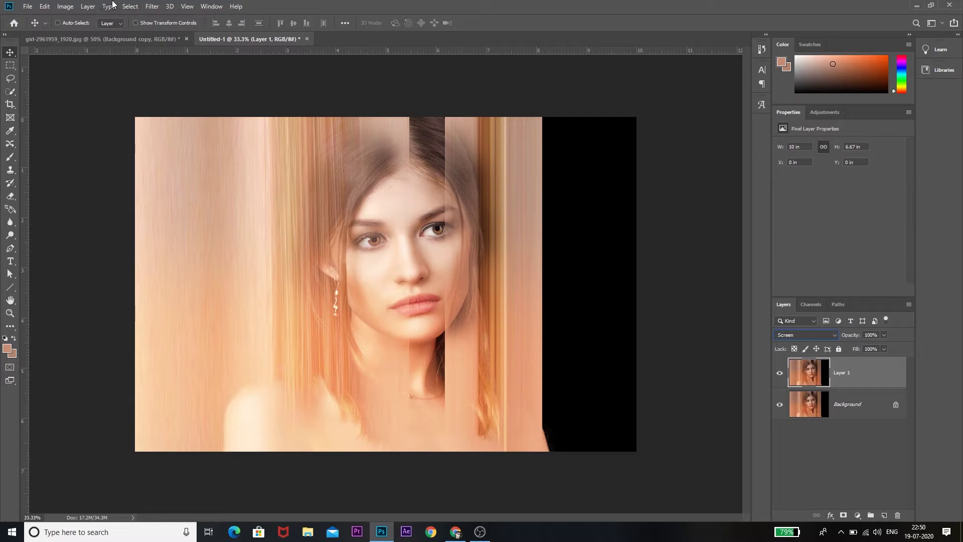
# - Apply a Gaussian Blur with a 23.5-pixel radius to the Screen layer
pyautogui.click(157, 8)
pyautogui.moveTo(180, 120)
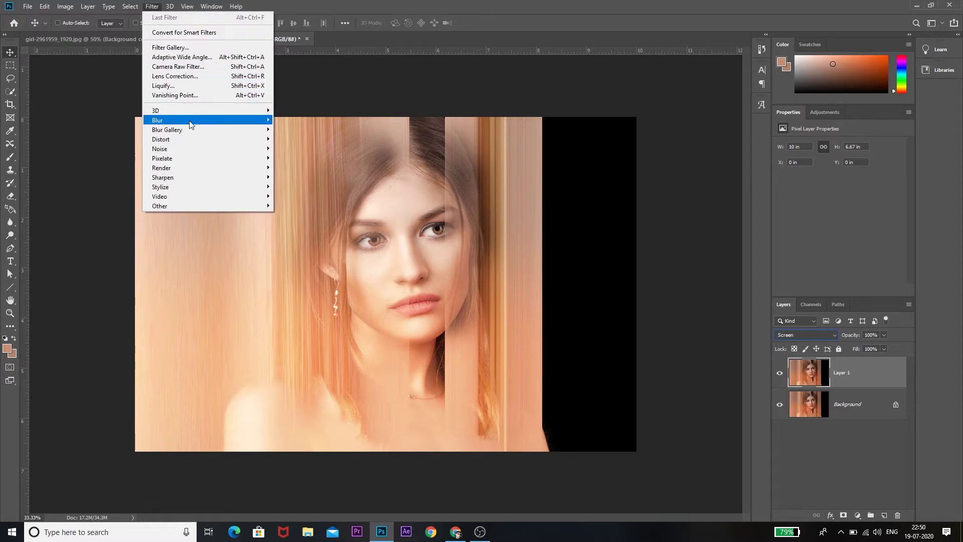
pyautogui.click(300, 157)
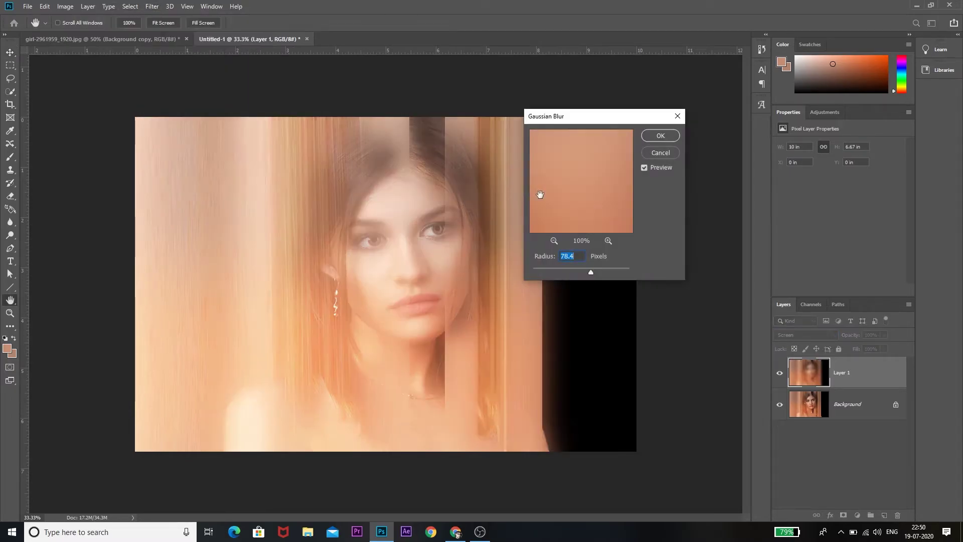
pyautogui.moveTo(591, 273); pyautogui.dragTo(585, 273)
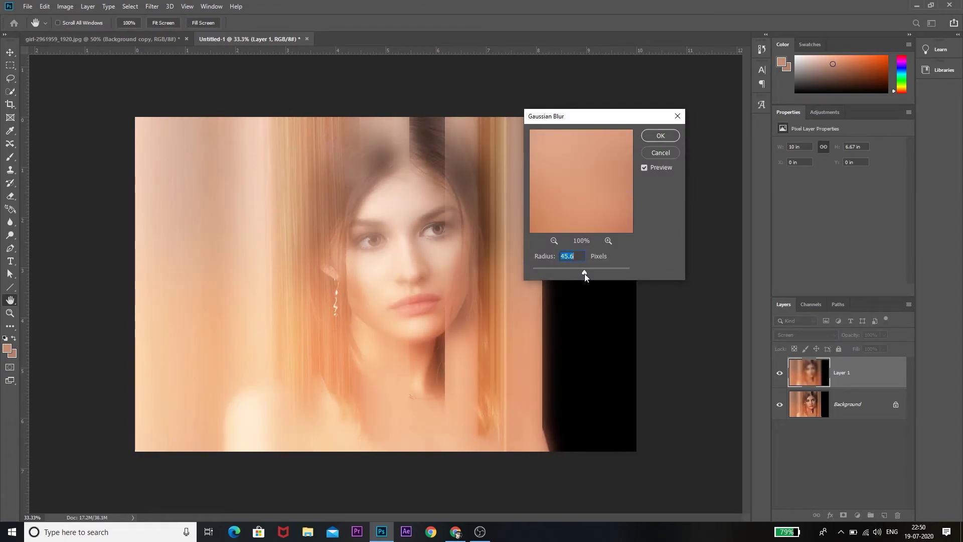
pyautogui.moveTo(585, 273)
pyautogui.mouseDown()
pyautogui.moveTo(576, 274)
pyautogui.moveTo(585, 273)
pyautogui.mouseUp()
pyautogui.press('Return')
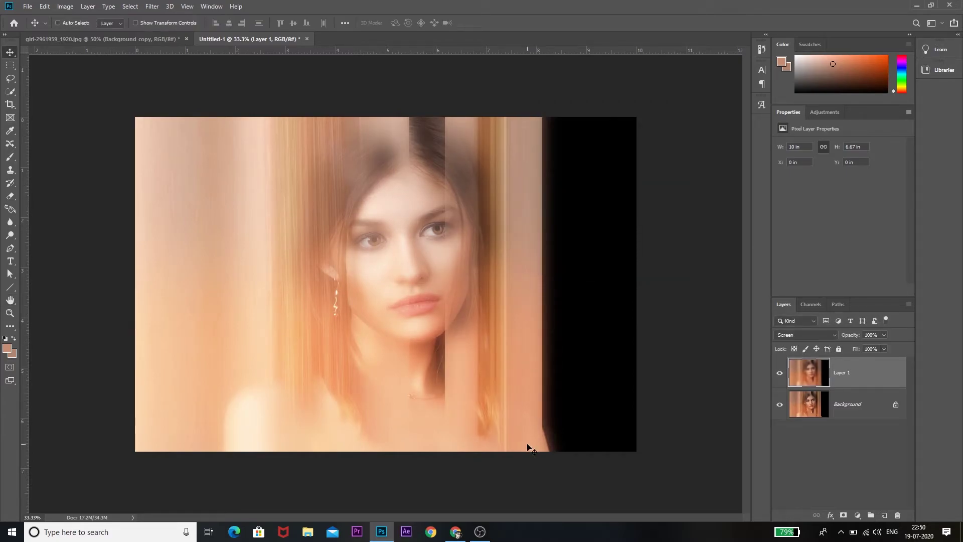
# - Mask Layer 1 and brush out the glow over the right-hand strip and lower-right hair
pyautogui.click(843, 516)
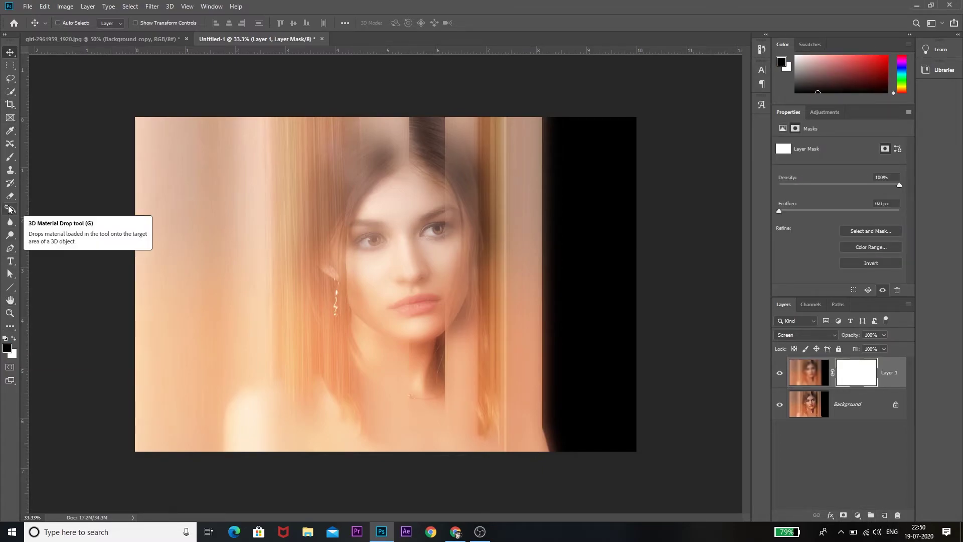
pyautogui.click(10, 156)
pyautogui.click(62, 161)
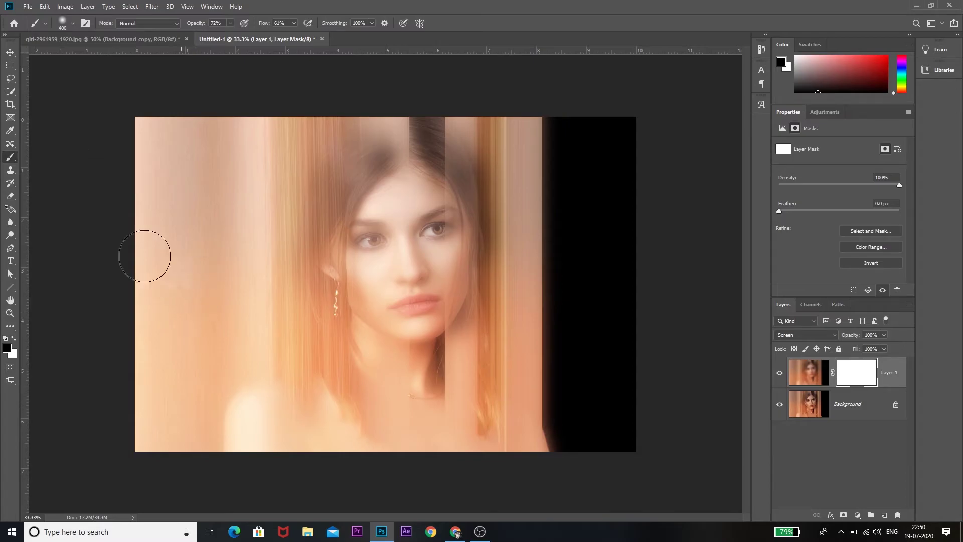
pyautogui.click(63, 23)
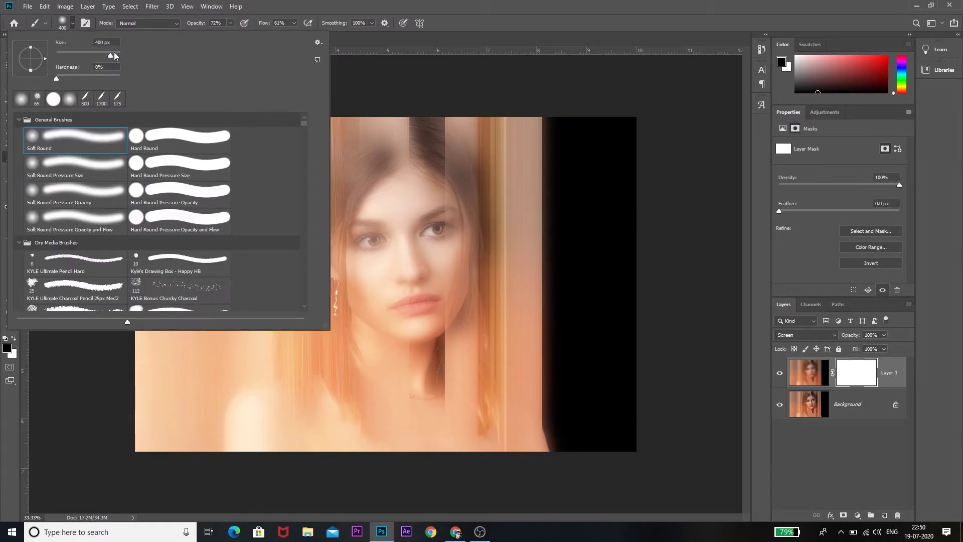
pyautogui.click(167, 386)
pyautogui.moveTo(527, 421)
pyautogui.mouseDown()
pyautogui.moveTo(527, 140)
pyautogui.moveTo(505, 103)
pyautogui.moveTo(357, 119)
pyautogui.mouseUp()
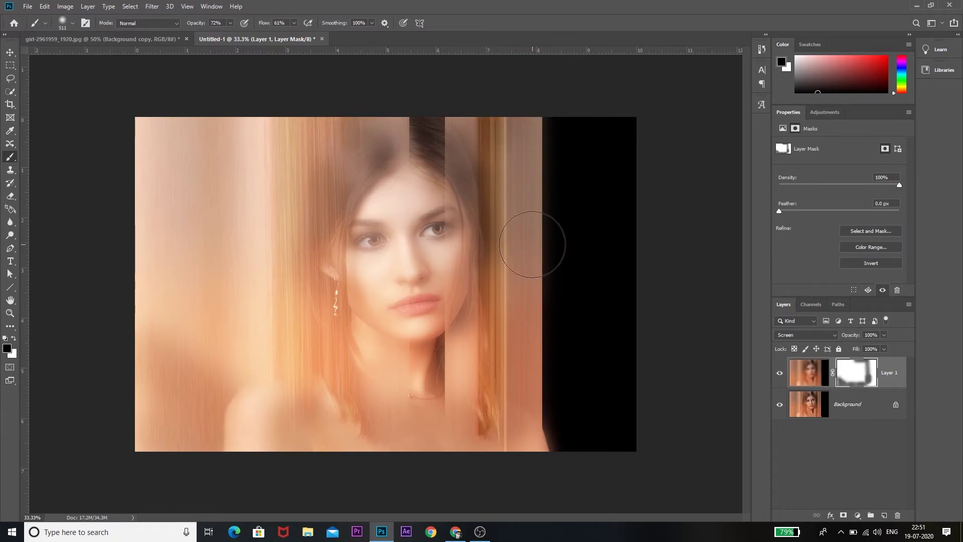
pyautogui.moveTo(511, 331); pyautogui.dragTo(430, 404)
# - Brush out the glow over the lower-left hair, neck, shoulder and the strip right of the face
pyautogui.moveTo(447, 159); pyautogui.dragTo(426, 396)
pyautogui.moveTo(406, 138); pyautogui.dragTo(396, 400)
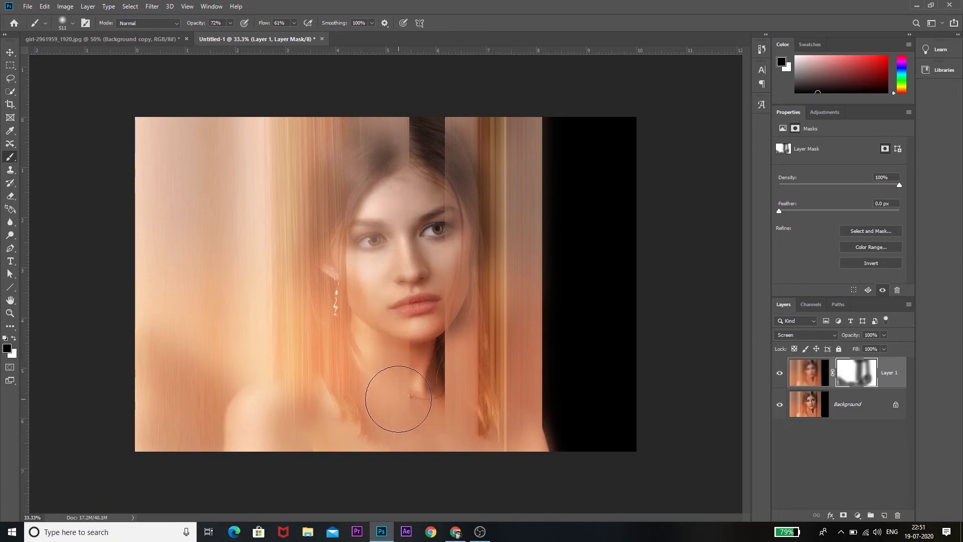
pyautogui.hotkey('ctrl', 'z')
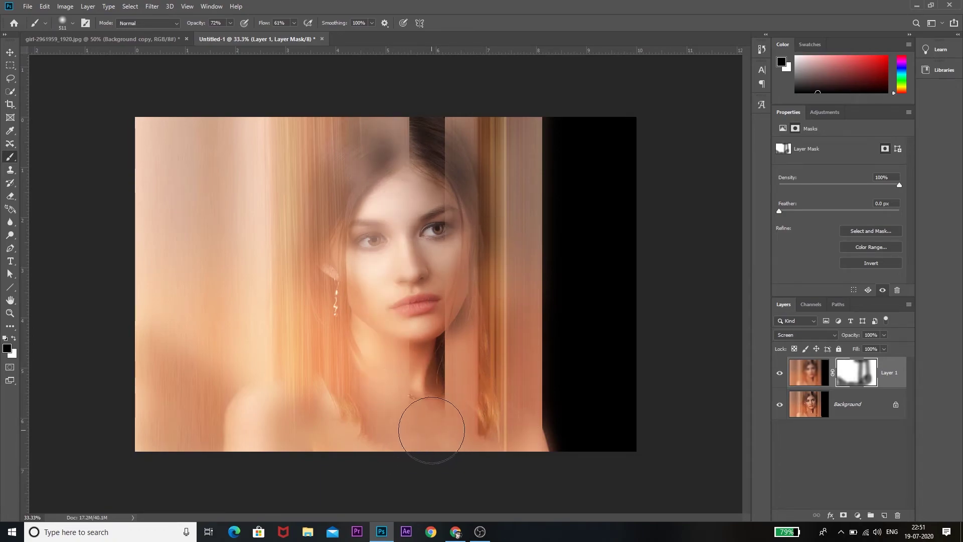
pyautogui.moveTo(430, 427); pyautogui.dragTo(136, 329)
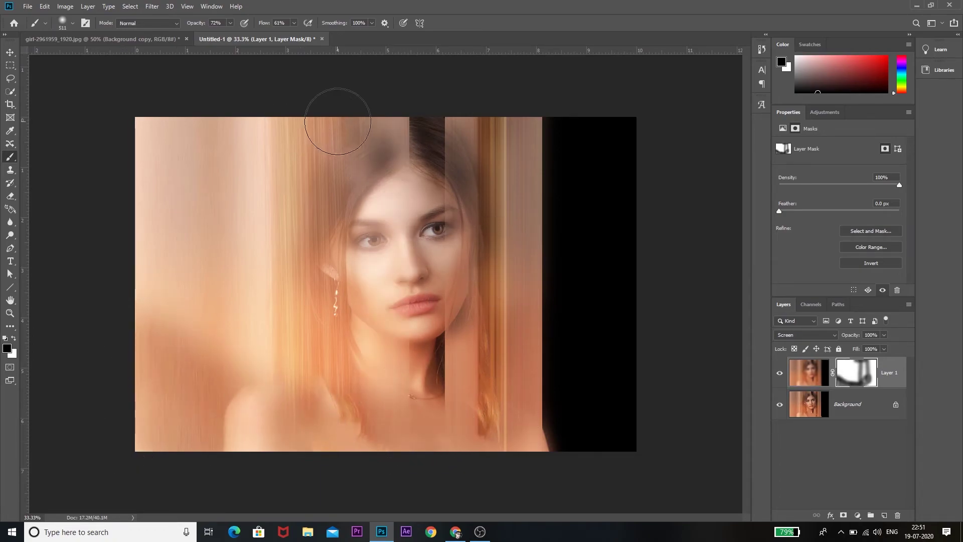
pyautogui.moveTo(387, 402)
pyautogui.mouseDown()
pyautogui.moveTo(103, 293)
pyautogui.moveTo(548, 398)
pyautogui.mouseUp()
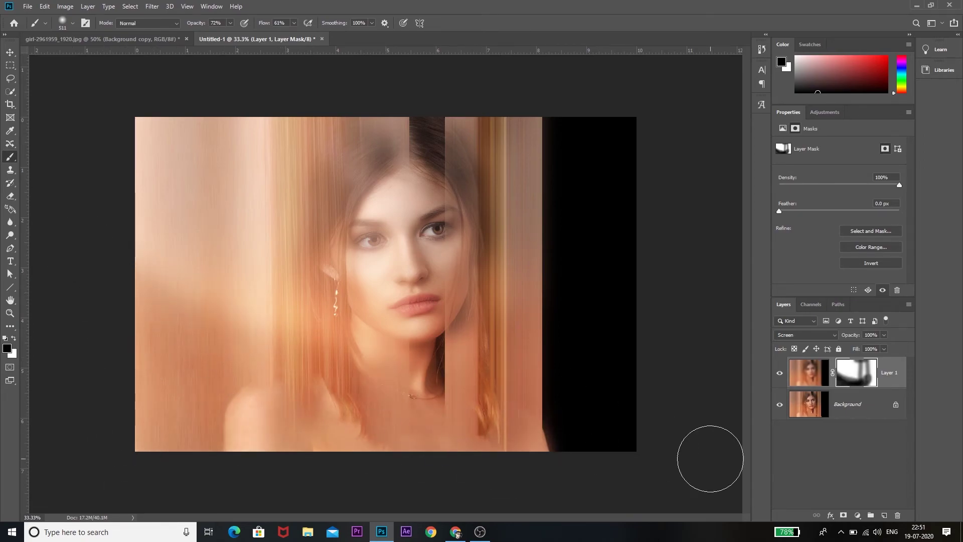
pyautogui.moveTo(522, 125); pyautogui.dragTo(516, 422)
pyautogui.moveTo(500, 173); pyautogui.dragTo(490, 333)
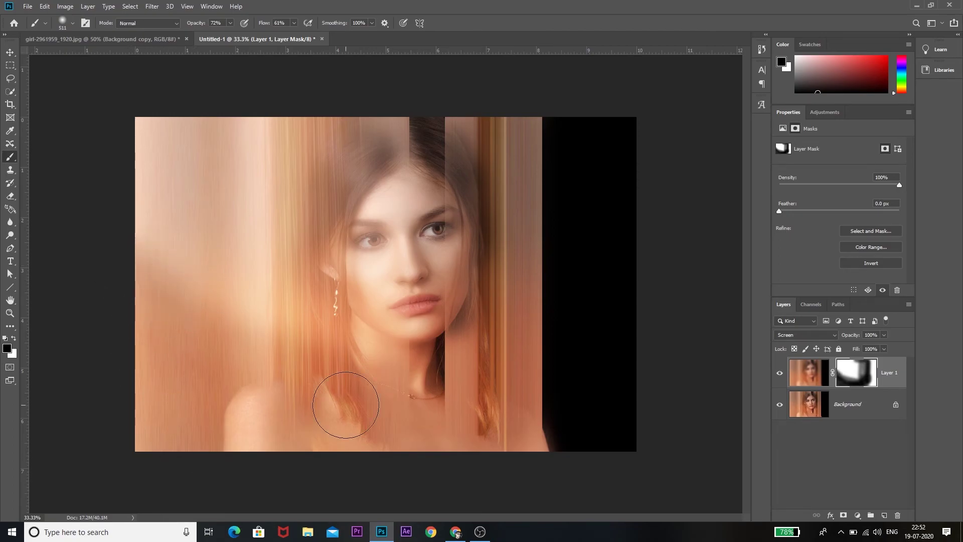
# - Add a new Layer 2 and dab near-white paint at 100% flow in the top-left corner
pyautogui.click(885, 515)
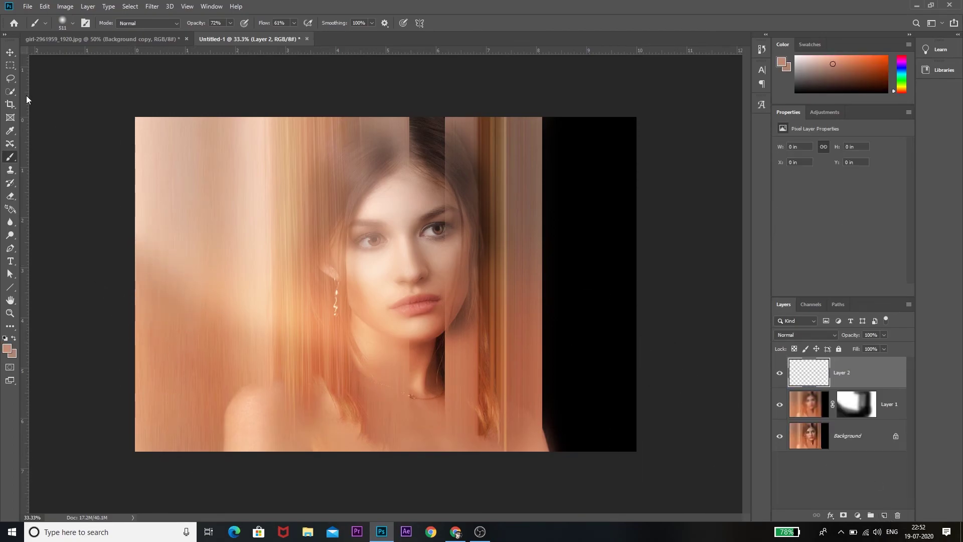
pyautogui.click(7, 350)
pyautogui.click(691, 236)
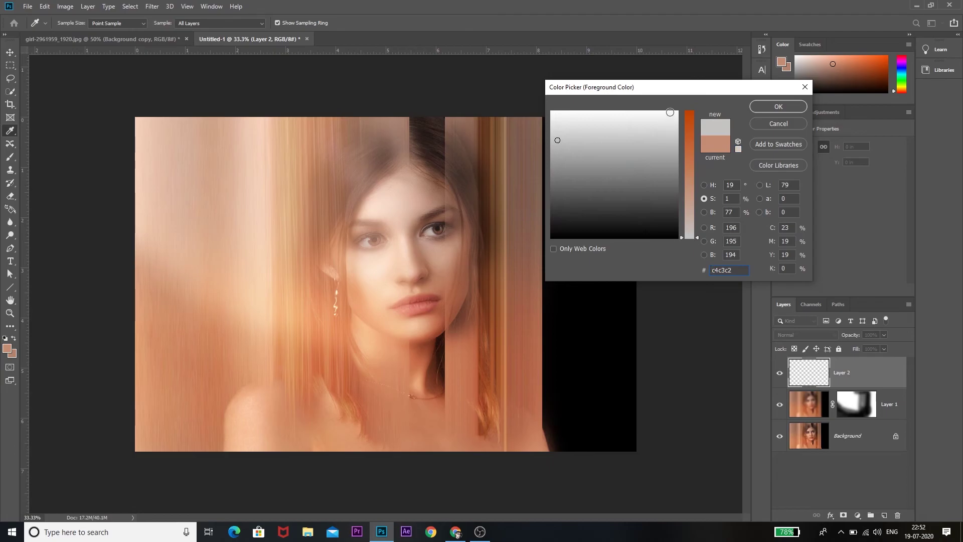
pyautogui.click(778, 106)
pyautogui.press('b')
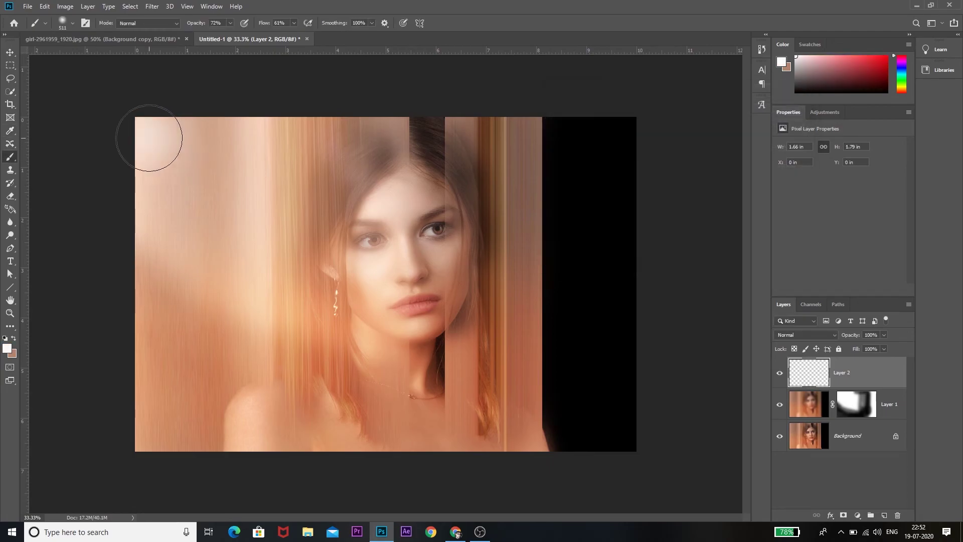
pyautogui.click(295, 23)
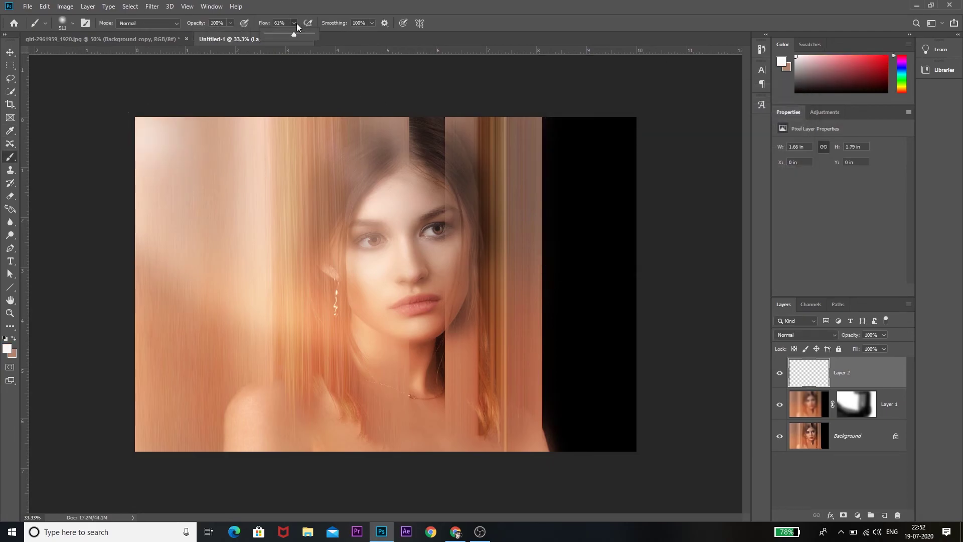
pyautogui.click(161, 136)
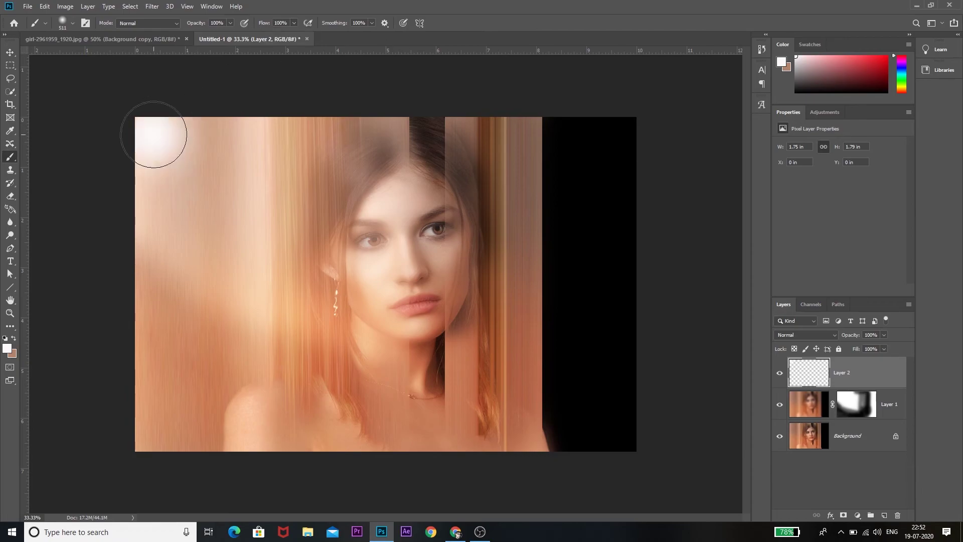
# - Scale and reposition the white dab to cover the upper-left of the portrait
pyautogui.hotkey('ctrl', 't')
pyautogui.moveTo(222, 207); pyautogui.dragTo(391, 370)
pyautogui.moveTo(224, 221); pyautogui.dragTo(178, 174)
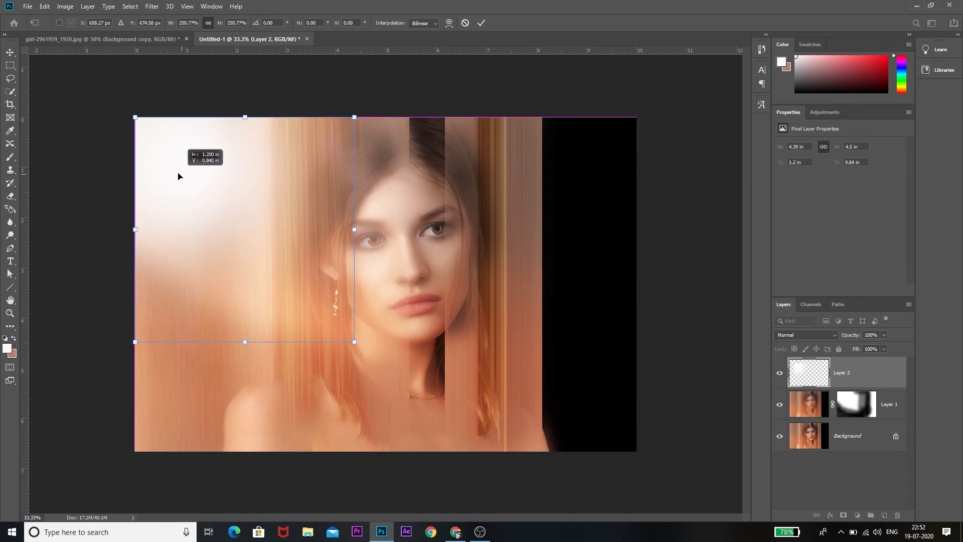
pyautogui.moveTo(355, 341); pyautogui.dragTo(497, 408)
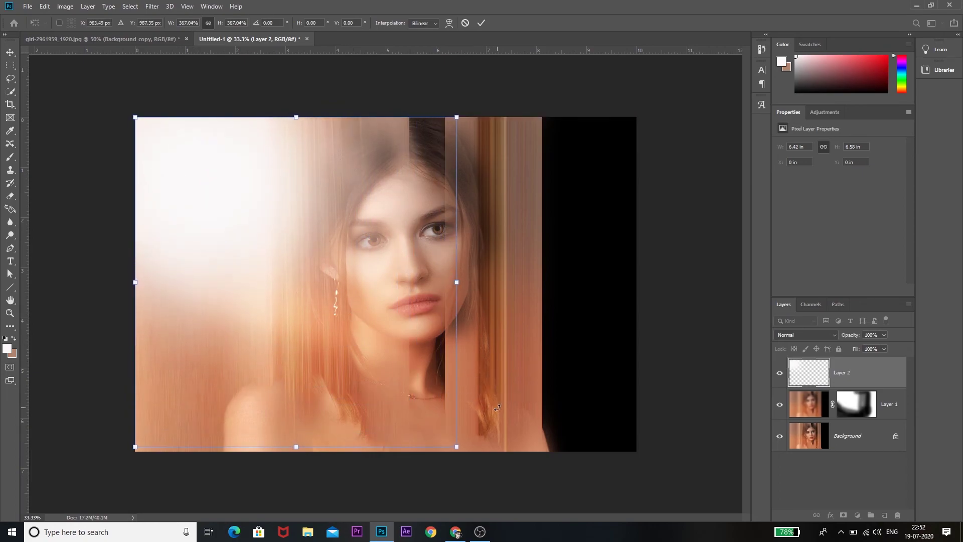
pyautogui.moveTo(461, 117); pyautogui.dragTo(478, 91)
pyautogui.moveTo(307, 446); pyautogui.dragTo(307, 488)
pyautogui.moveTo(225, 198); pyautogui.dragTo(235, 196)
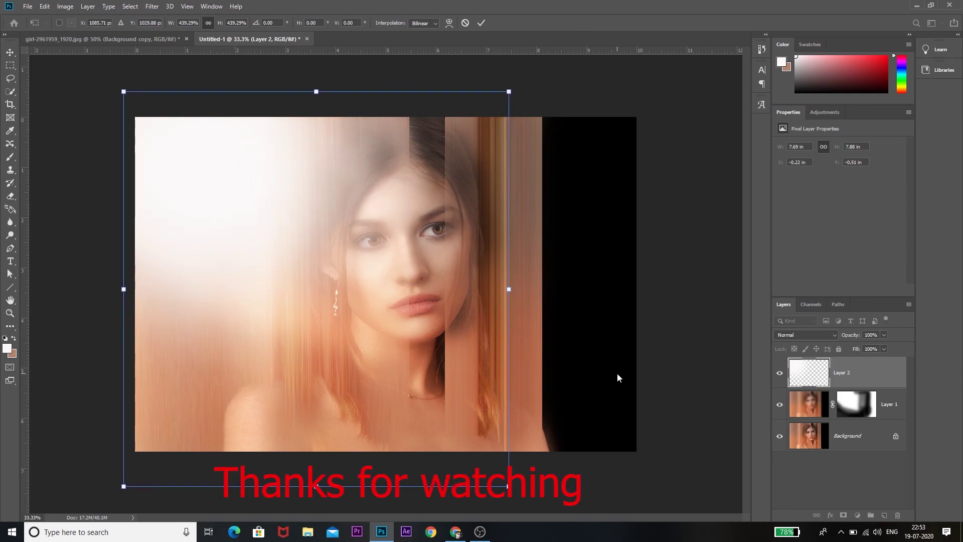
pyautogui.moveTo(511, 487); pyautogui.dragTo(442, 410)
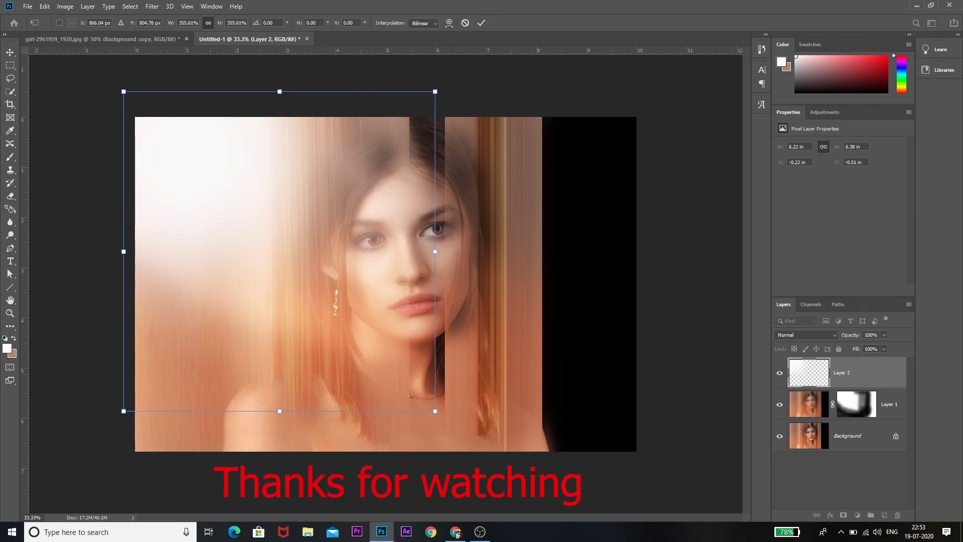
pyautogui.press('Return')
# - Set Layer 2's white glow to Overlay blending
pyautogui.press('b')
pyautogui.click(834, 338)
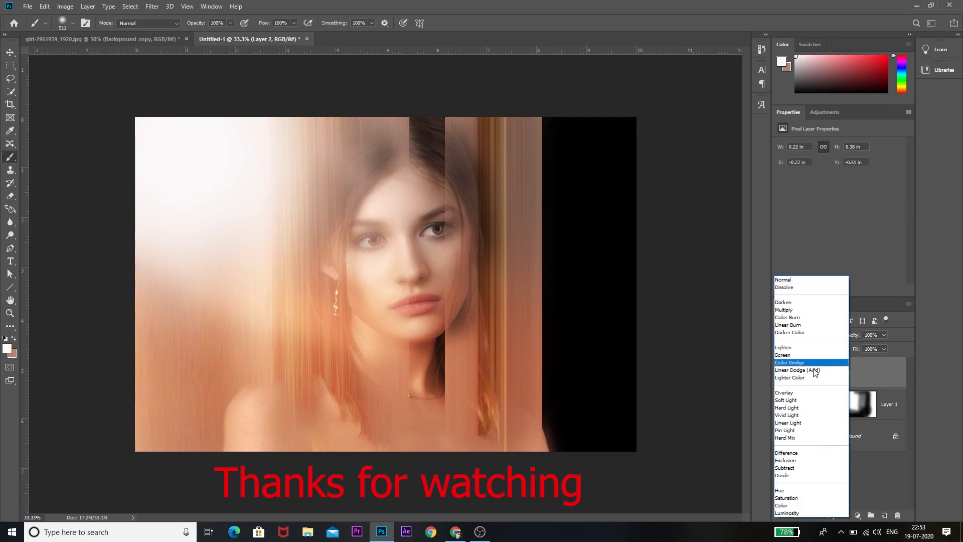
pyautogui.click(802, 394)
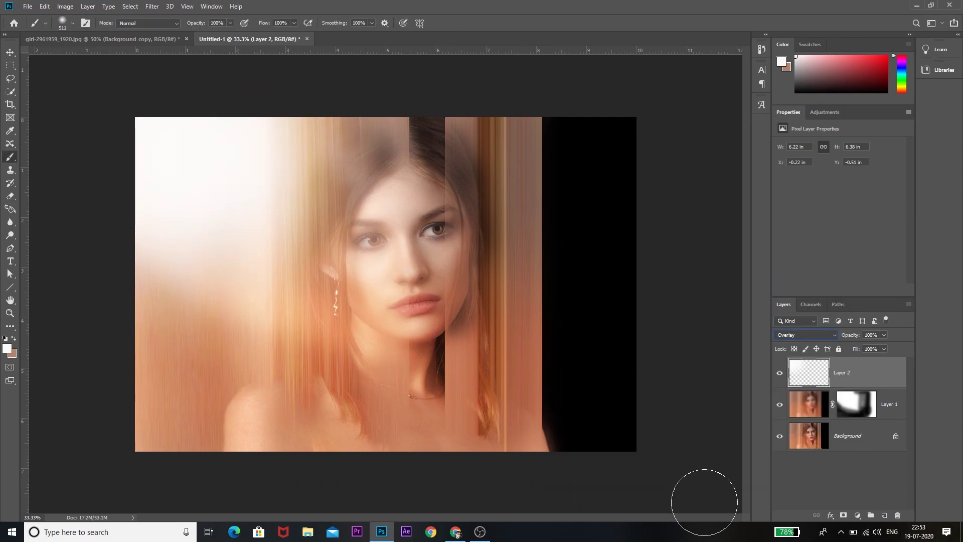